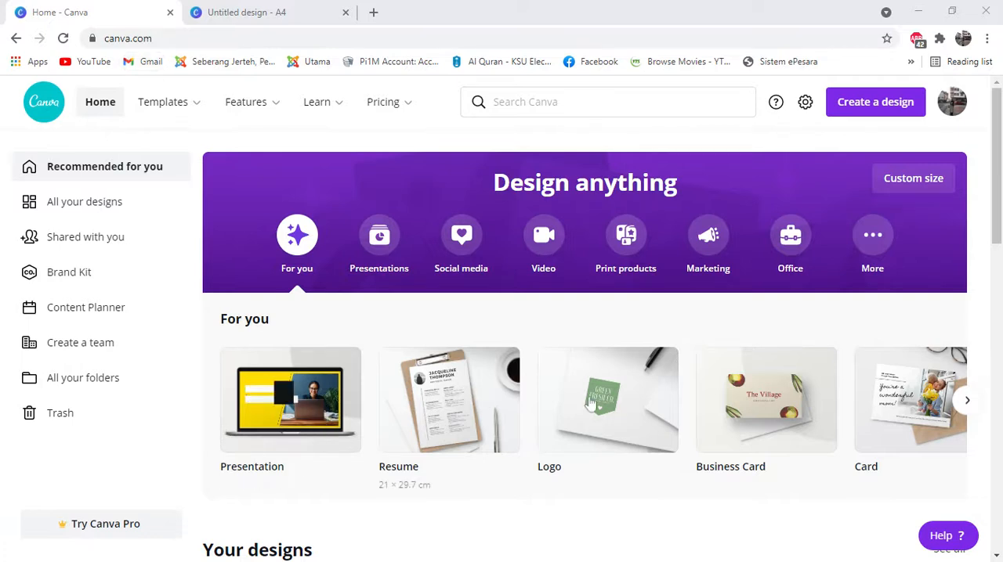
Step: Browse the recommended design types on the home page and view the account options
click(970, 411)
click(970, 410)
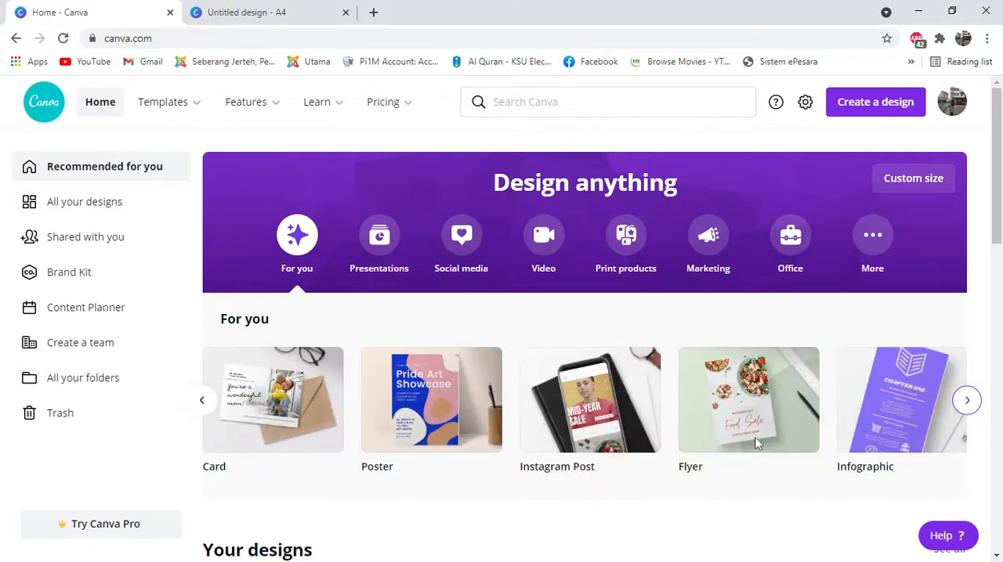
click(971, 401)
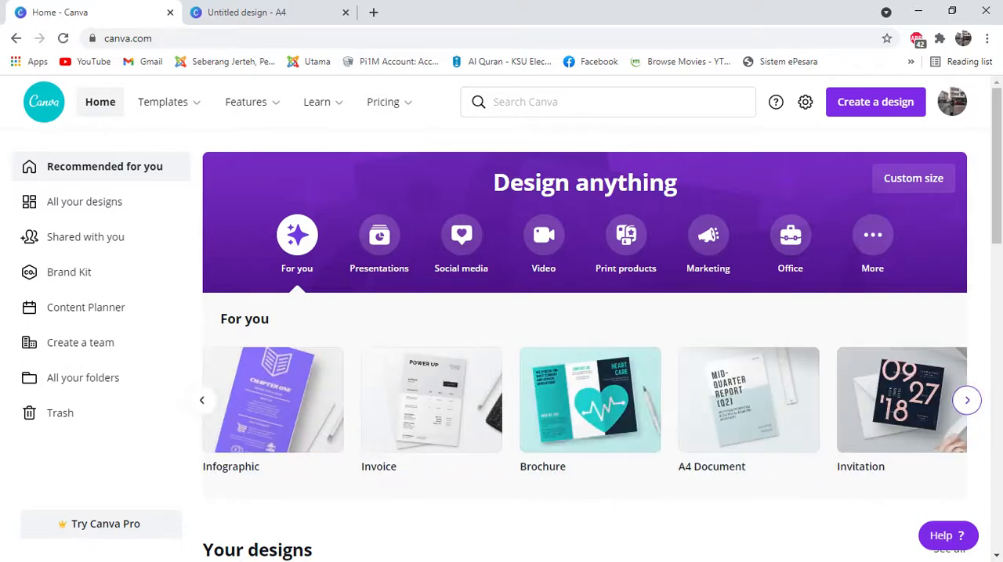
click(201, 400)
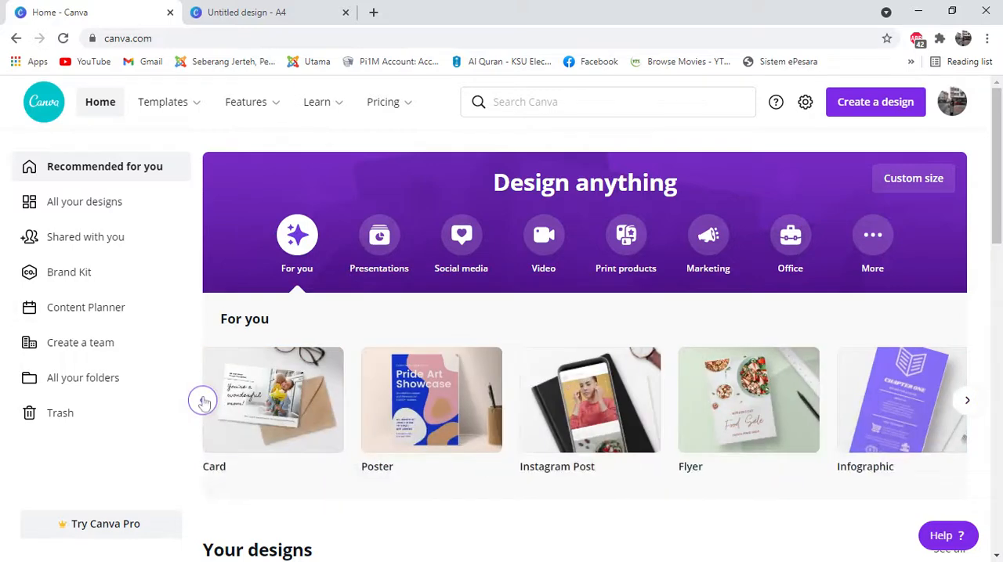
click(201, 400)
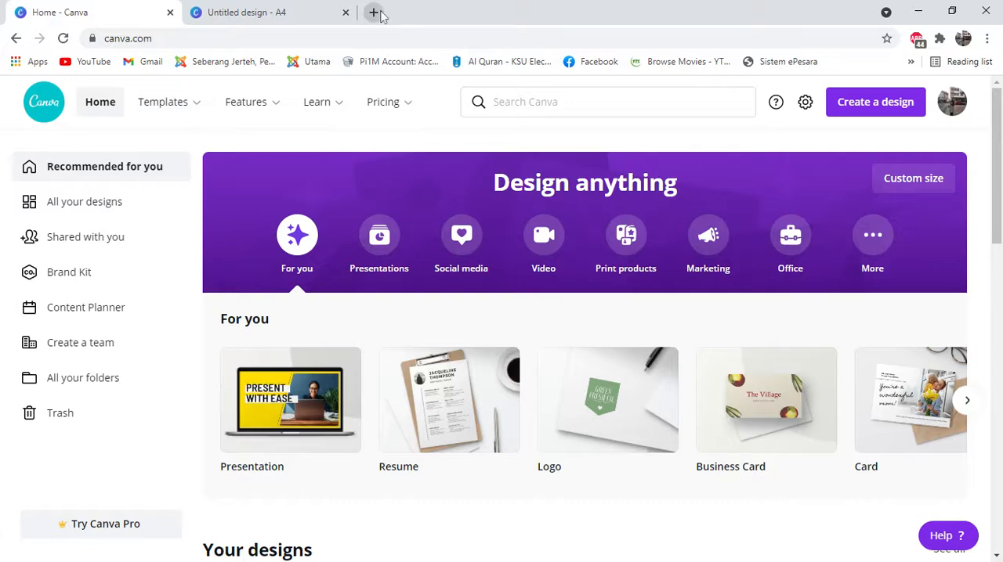
mouse_move(384, 88)
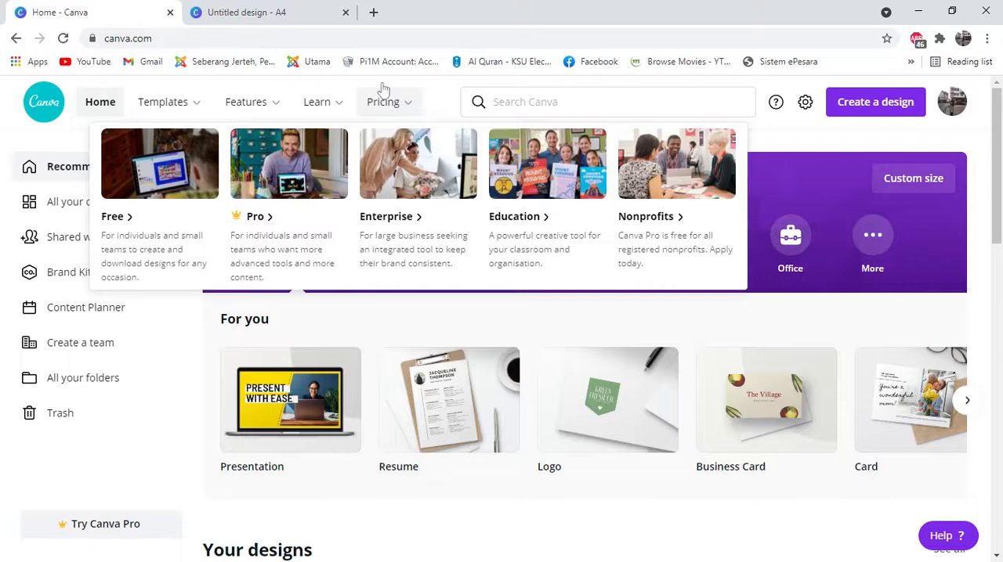
click(952, 109)
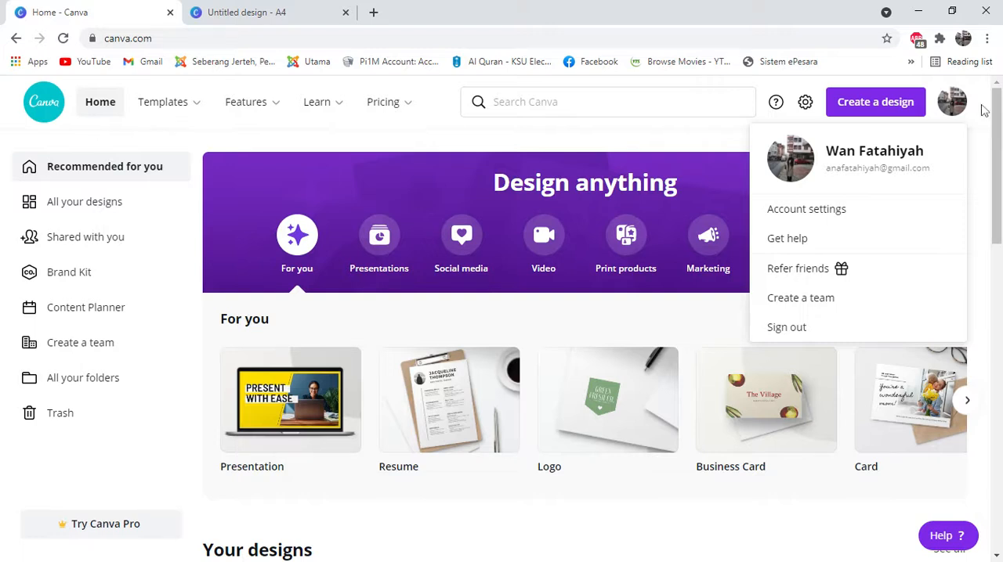
click(951, 108)
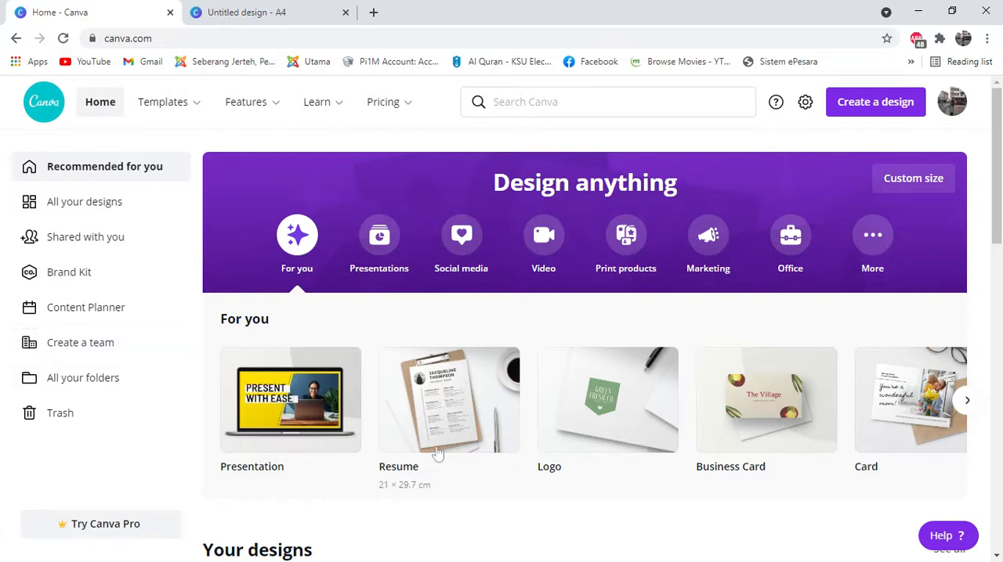
Step: Switch to the open untitled A4 design and browse its resume template categories
click(262, 10)
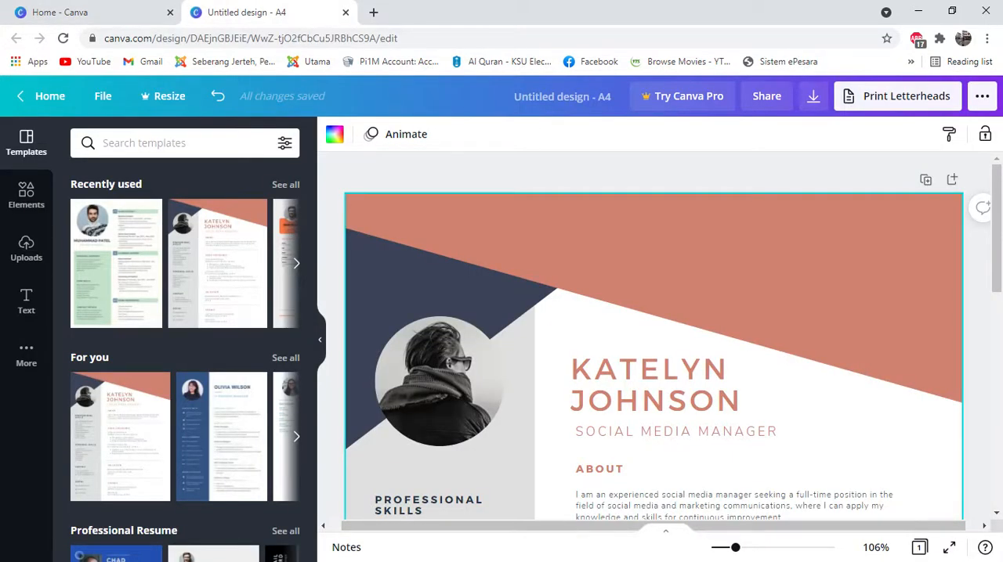
click(153, 9)
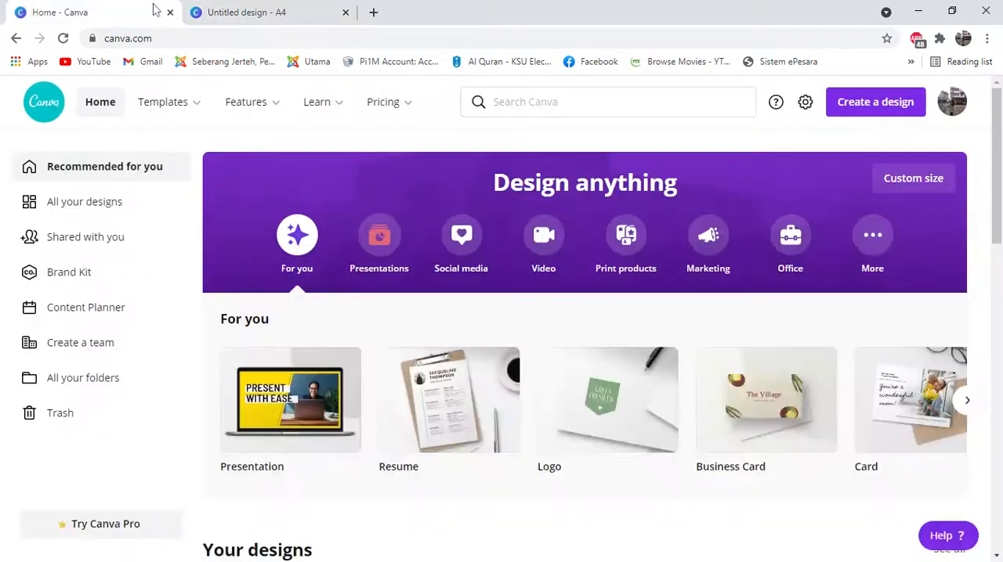
click(249, 11)
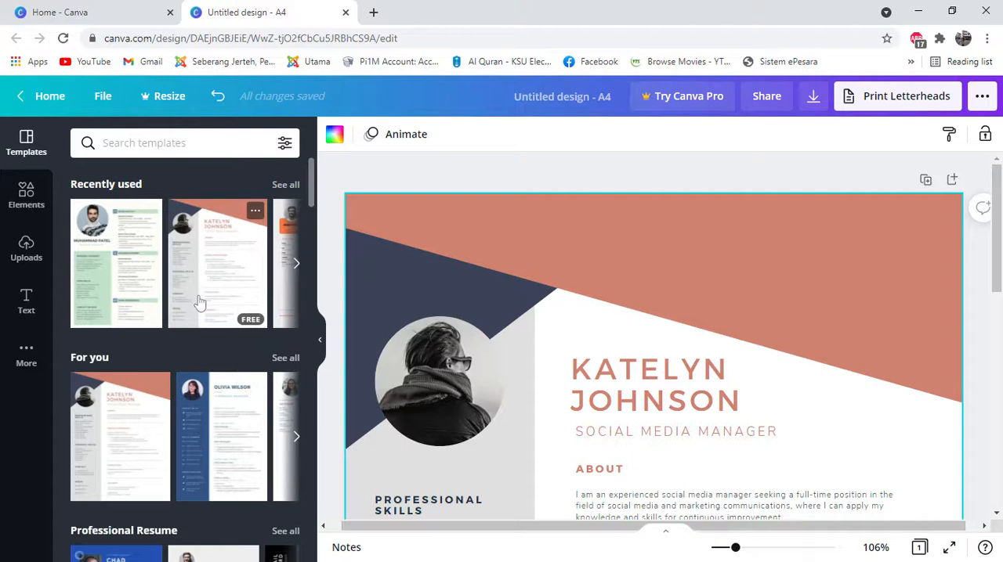
scroll(196, 304, down, 5)
scroll(235, 291, down, 8)
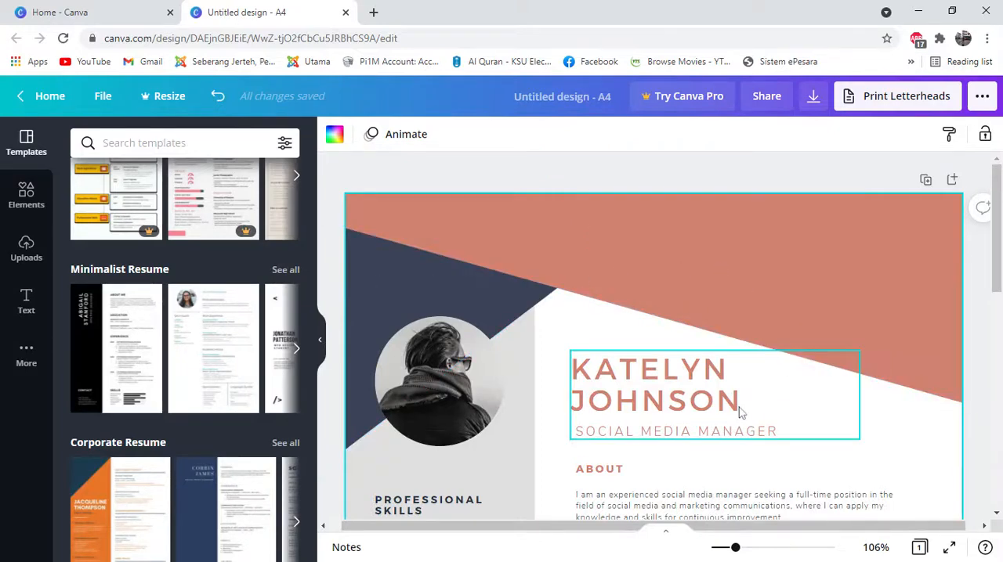
Step: Examine the resume's sections, from the heading and profile text down to the education, awards, contact and social details
scroll(892, 281, down, 2)
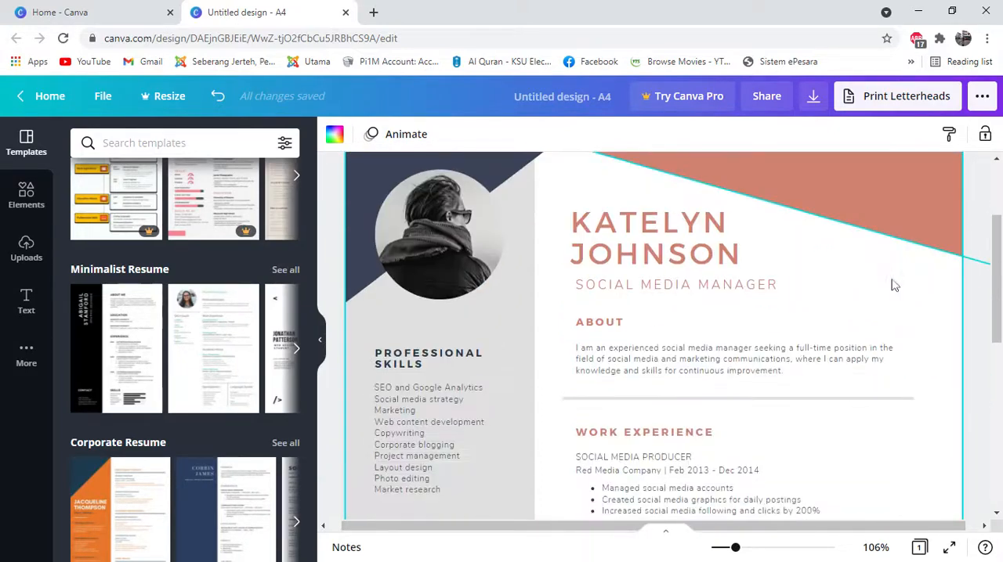
scroll(870, 297, down, 3)
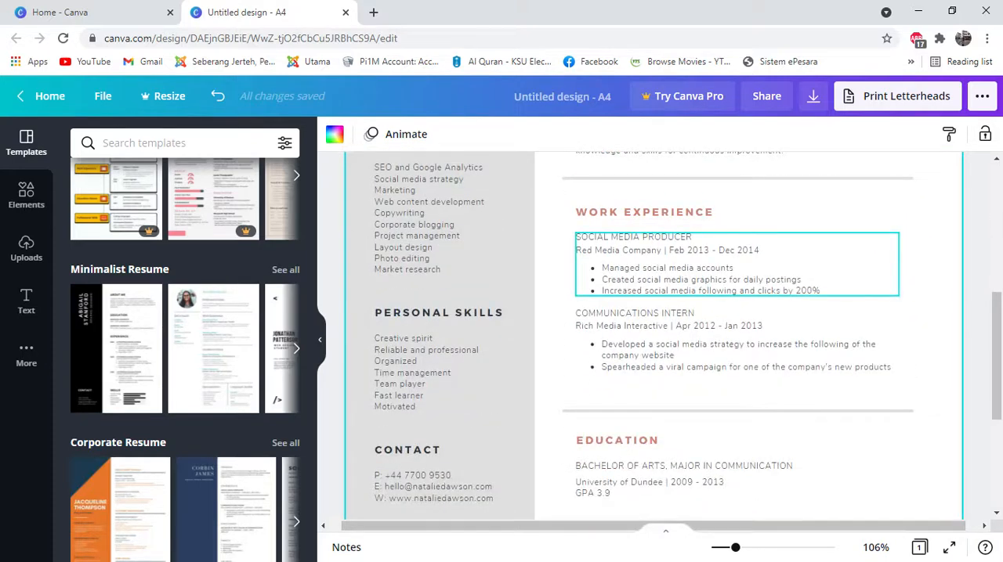
scroll(867, 296, up, 2)
scroll(867, 298, up, 2)
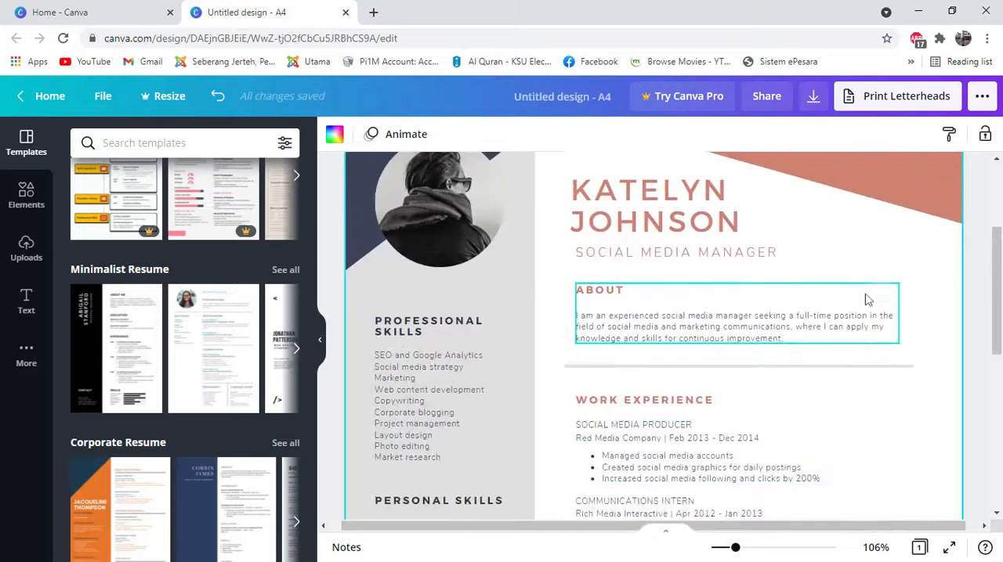
scroll(885, 294, down, 2)
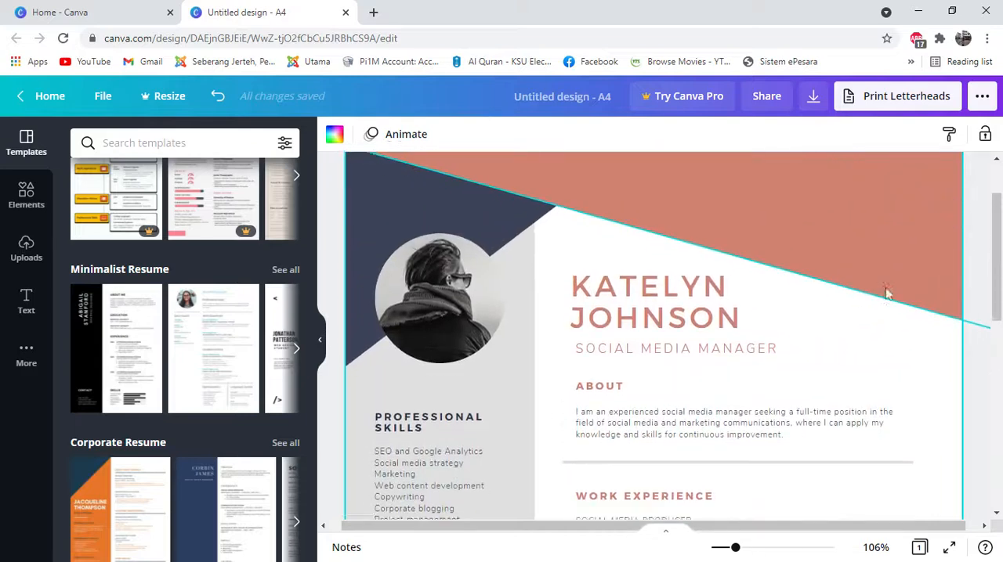
scroll(879, 301, up, 2)
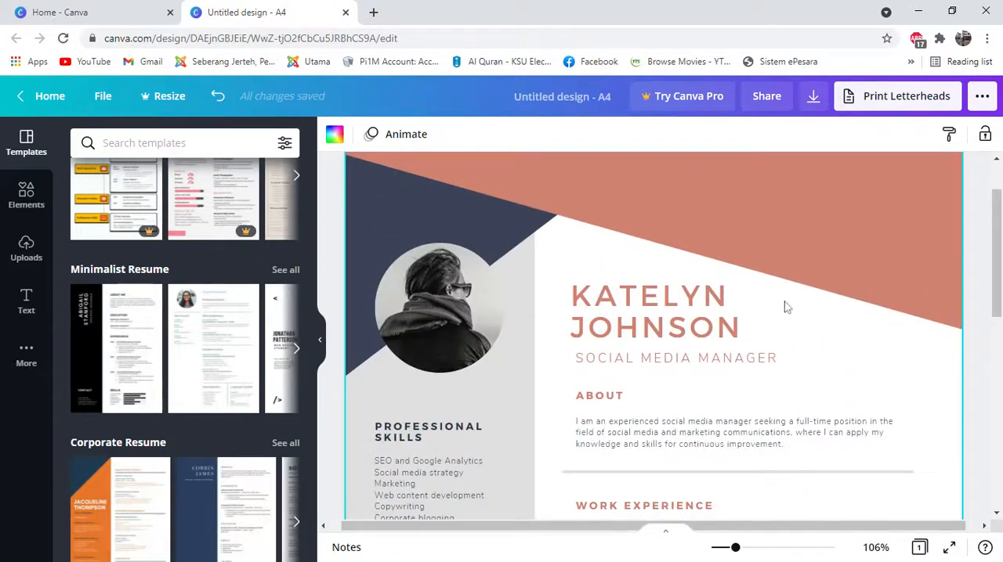
scroll(739, 317, down, 3)
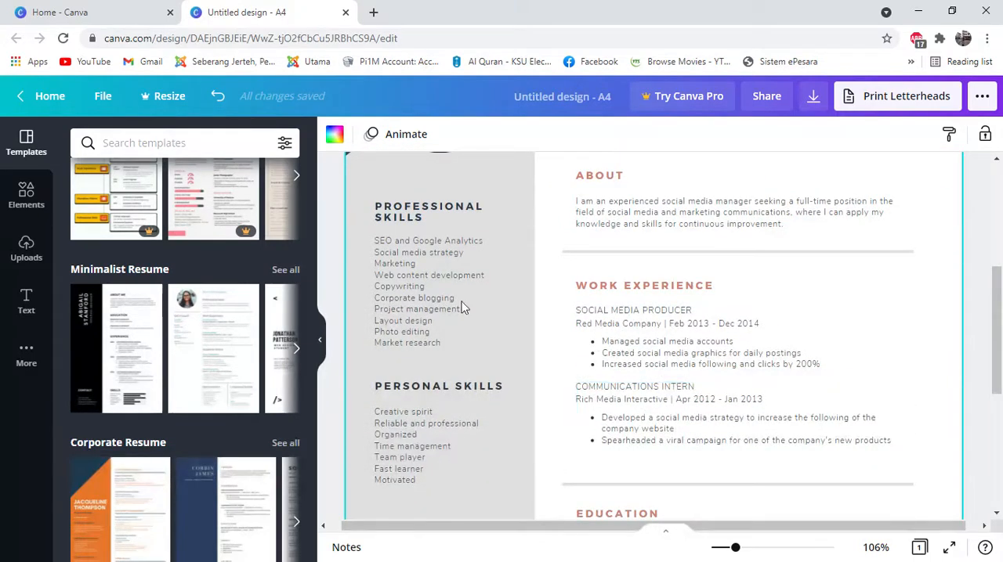
scroll(437, 423, down, 3)
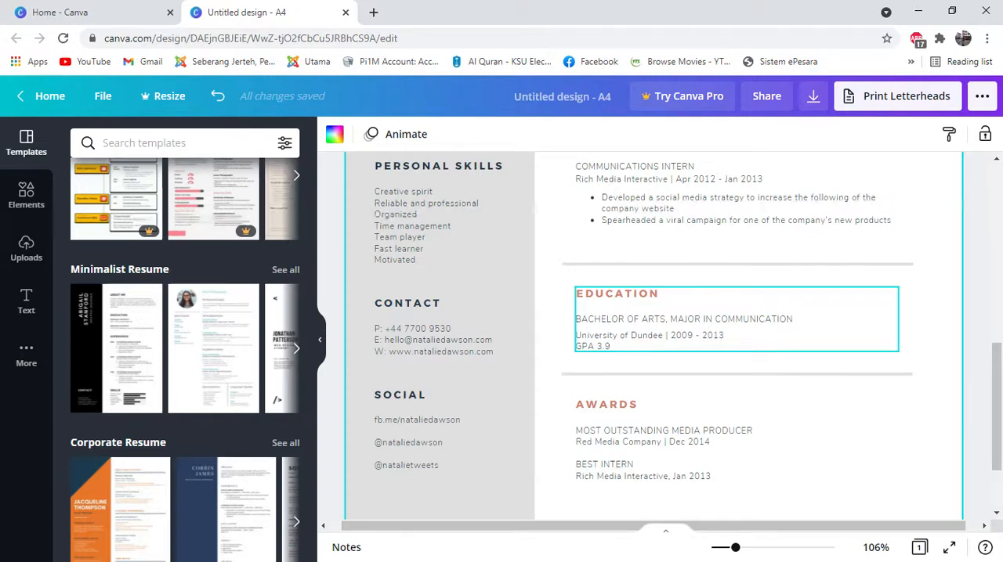
Step: Replace the degree line under the Education heading with "SMK PELAGAT"
click(648, 323)
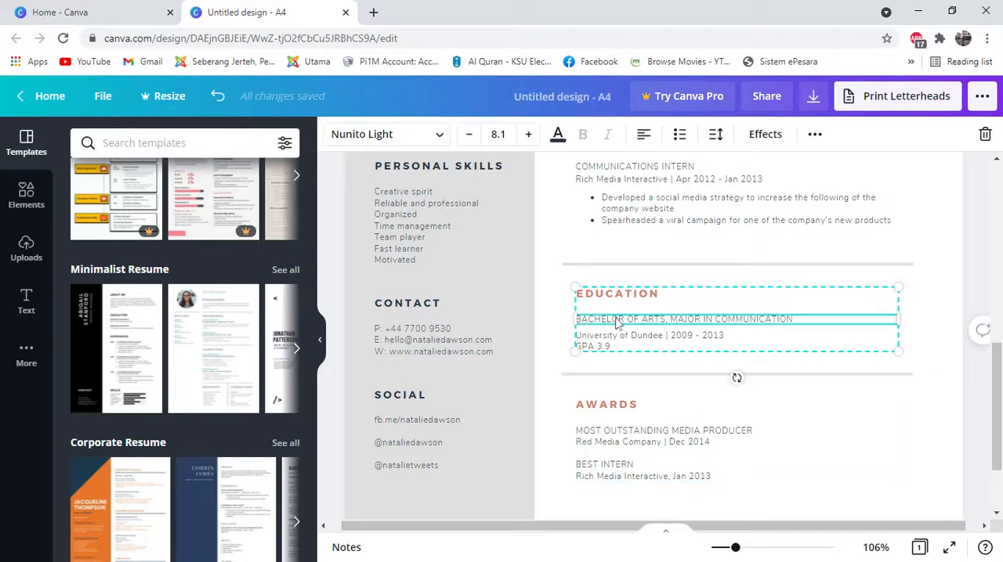
double_click(617, 323)
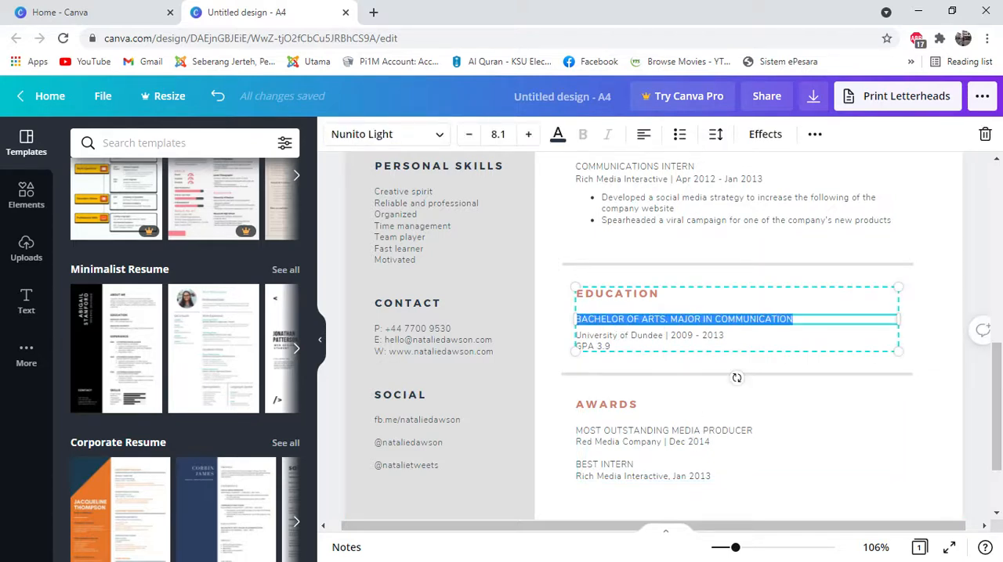
click(795, 320)
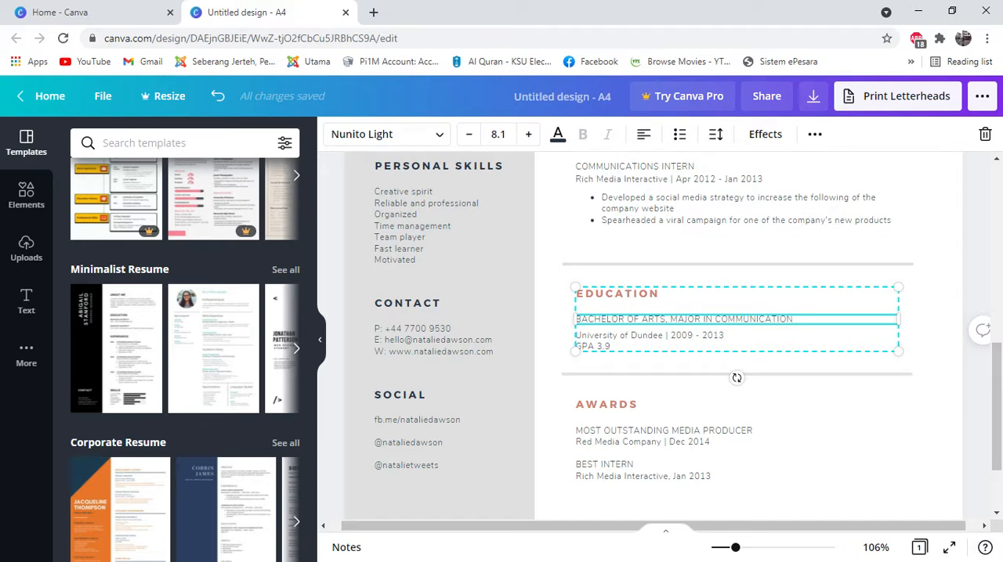
drag(794, 319, 602, 323)
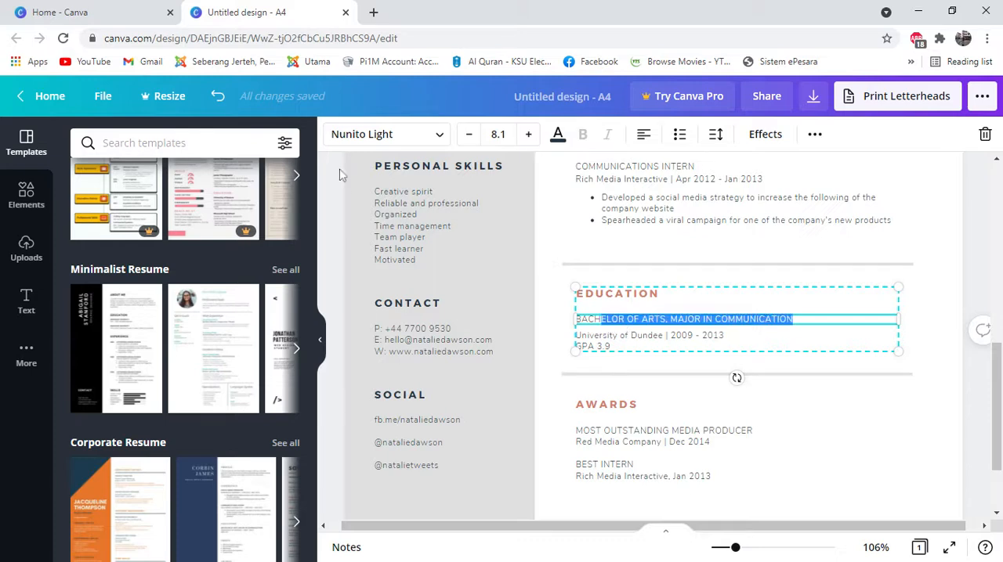
key(BackSpace)
key(BackSpace)
key(BackSpace)
key(BackSpace)
key(BackSpace)
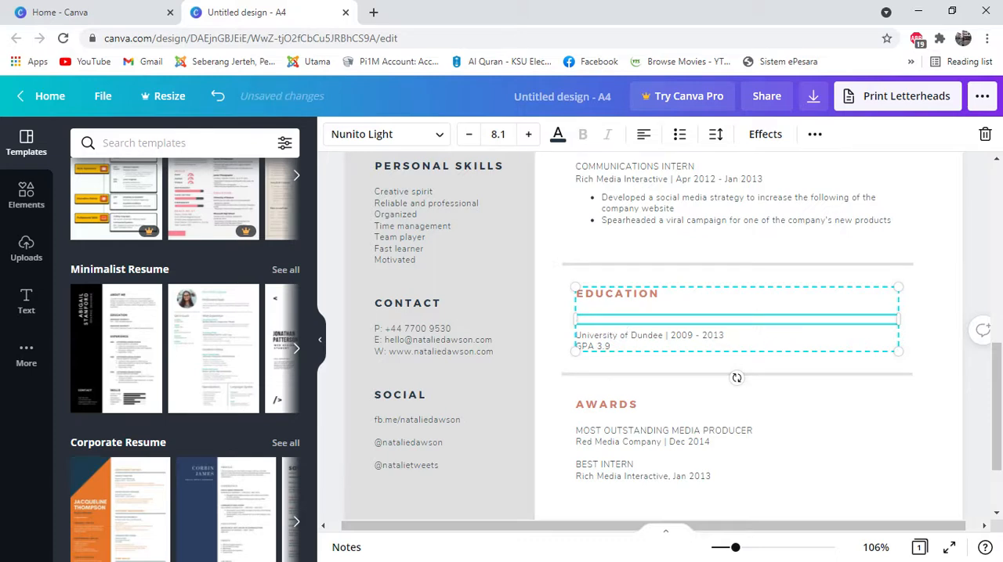
text(SMK PELAGAT)
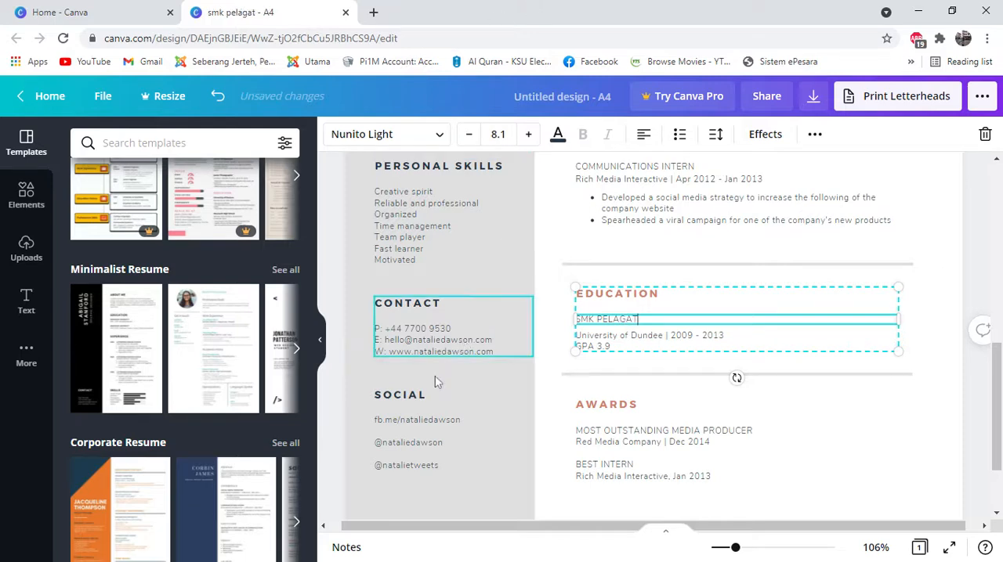
Step: Inspect the resume's editable text blocks: contact, professional skills, work experience, education, awards, social, about and the name heading
double_click(440, 343)
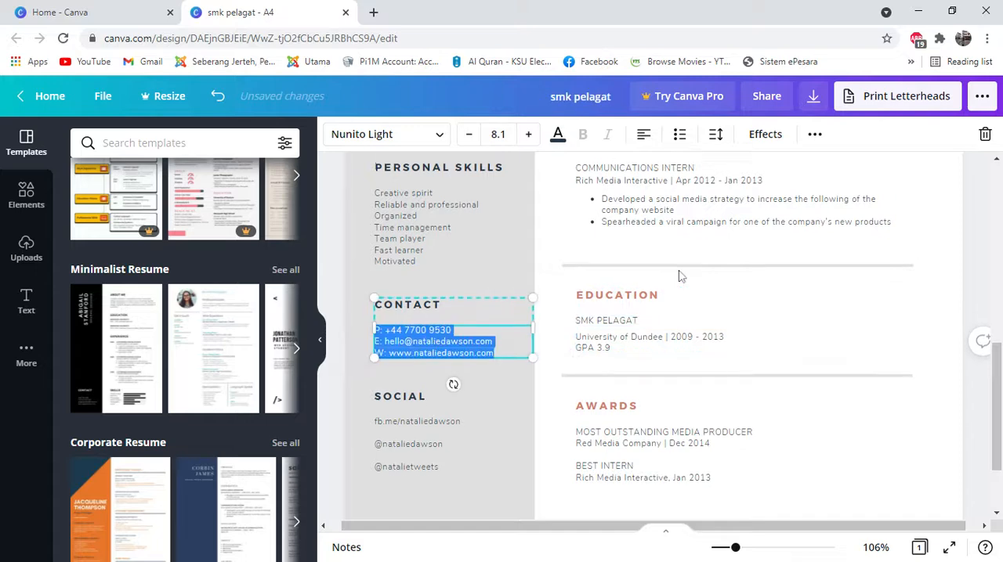
scroll(680, 276, up, 1)
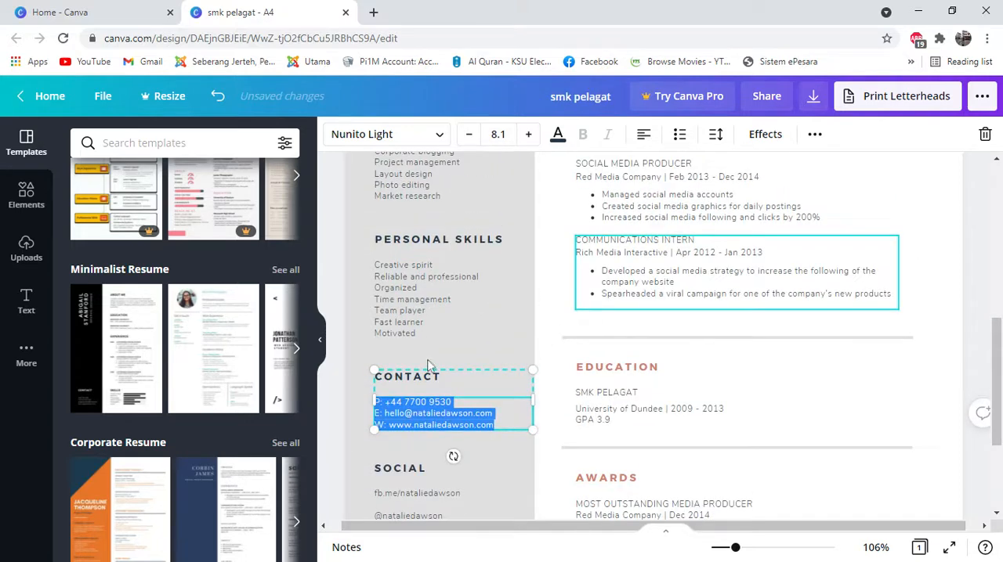
scroll(429, 365, up, 3)
click(455, 326)
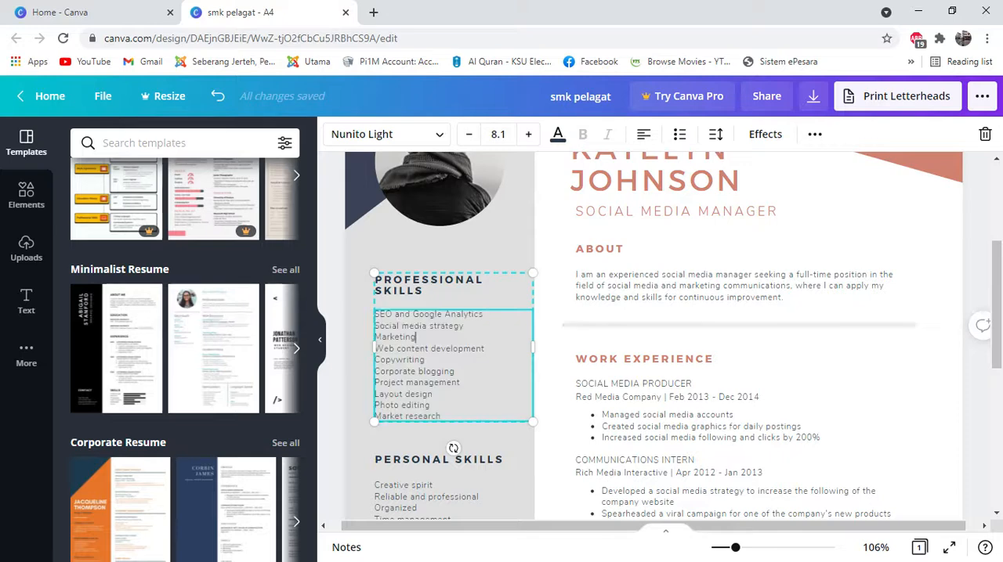
click(433, 339)
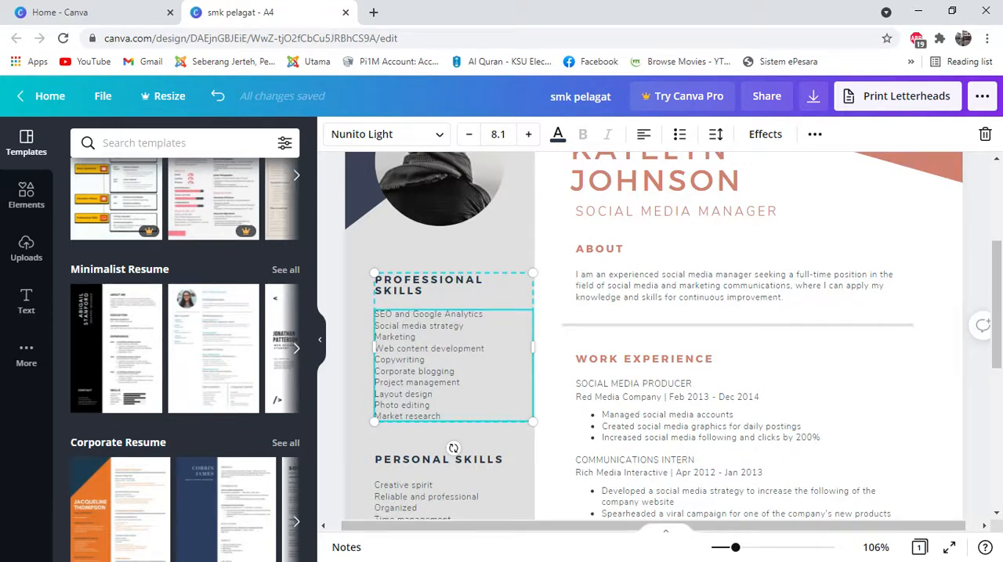
click(665, 416)
scroll(877, 329, down, 3)
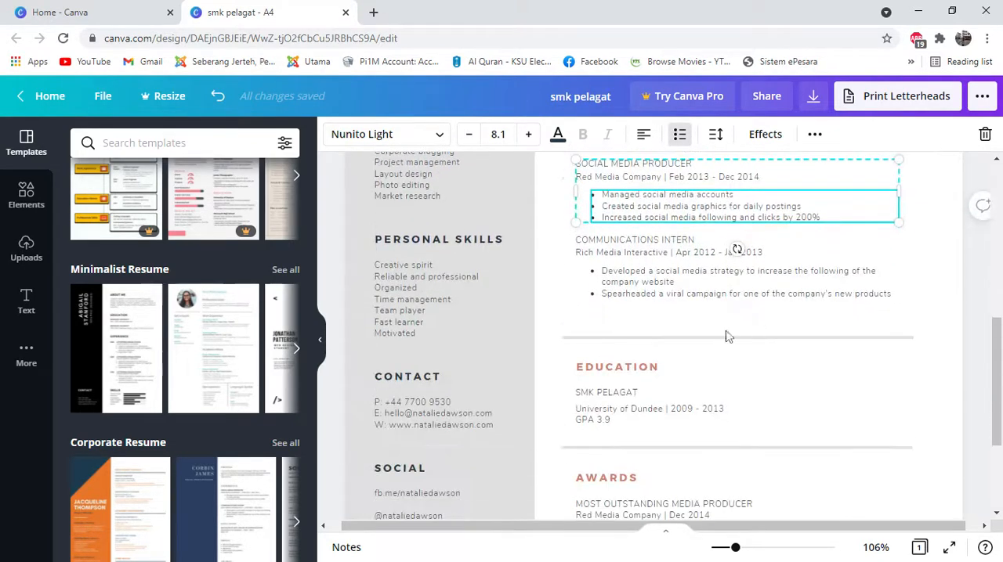
click(657, 398)
scroll(656, 402, down, 3)
click(644, 359)
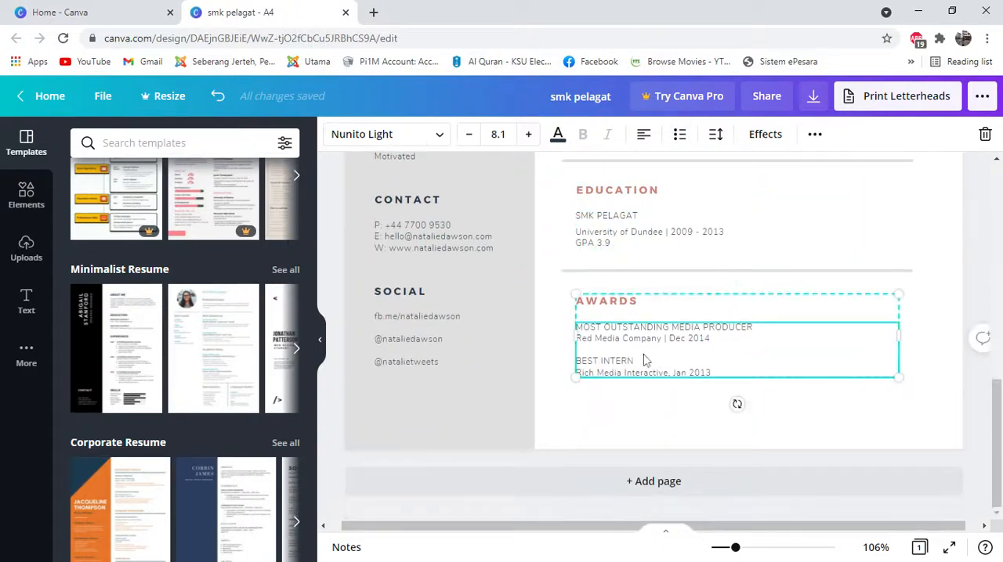
click(423, 317)
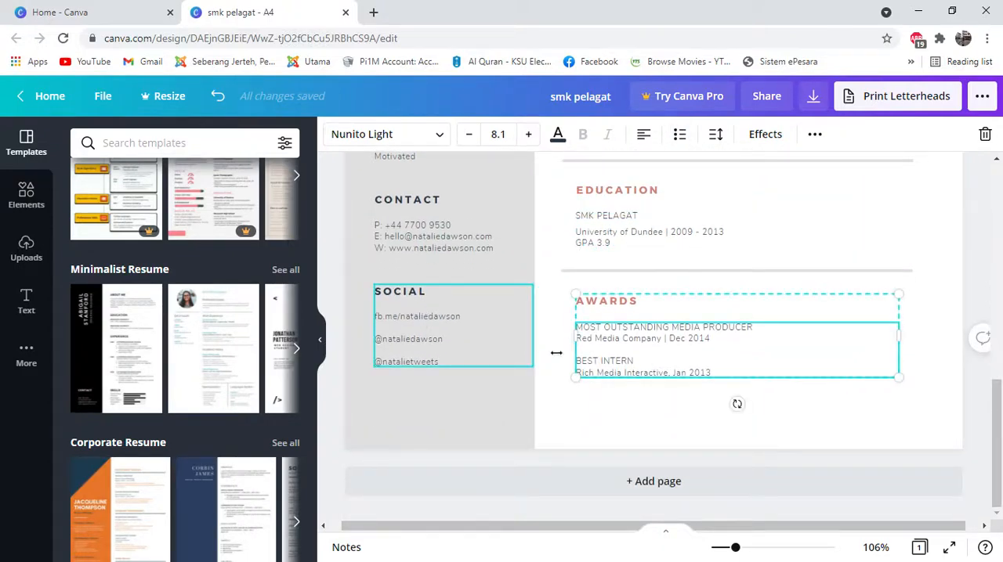
scroll(679, 353, up, 4)
scroll(679, 354, up, 3)
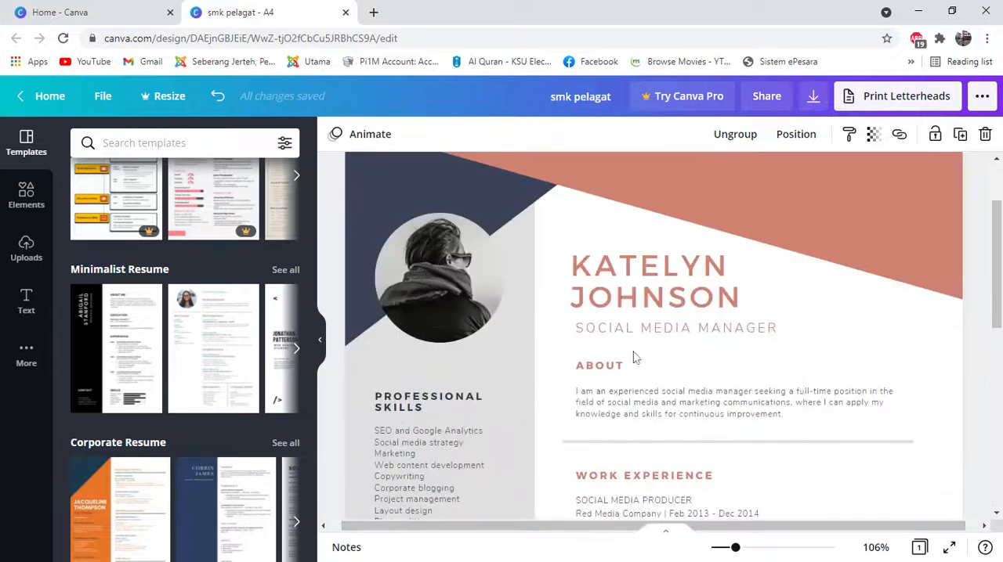
click(605, 303)
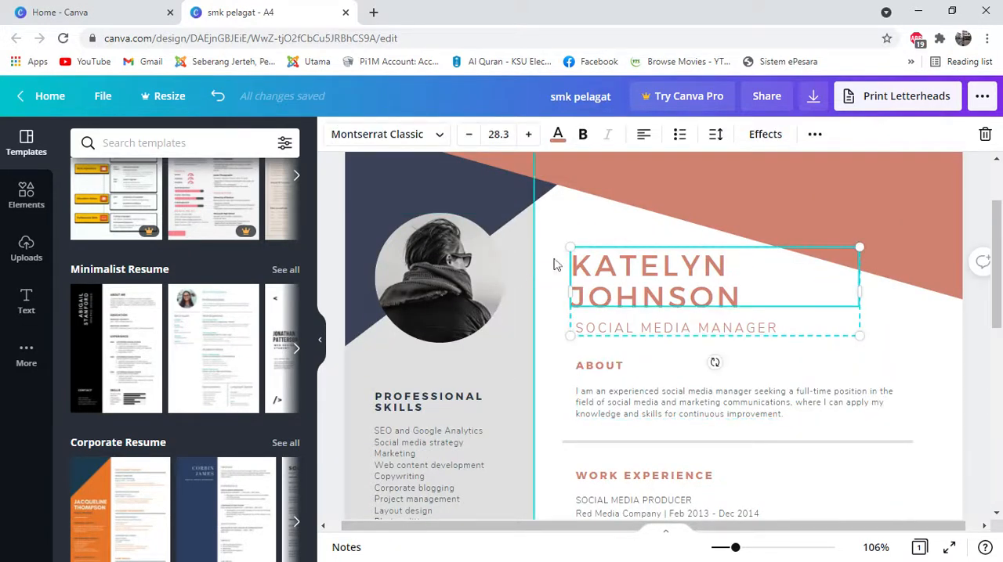
Step: Delete the portrait image from the circular photo frame, keeping the frame itself
click(448, 270)
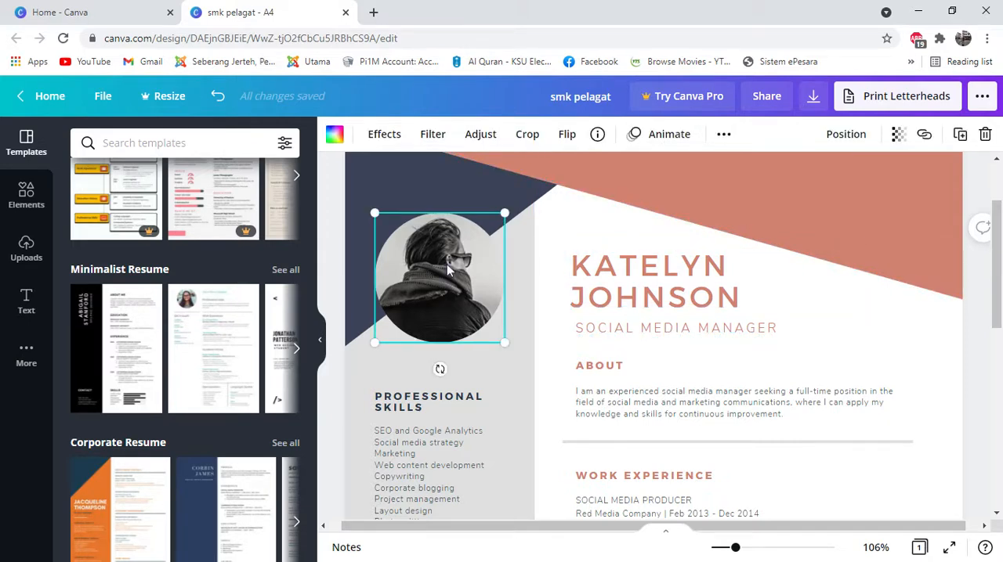
click(985, 136)
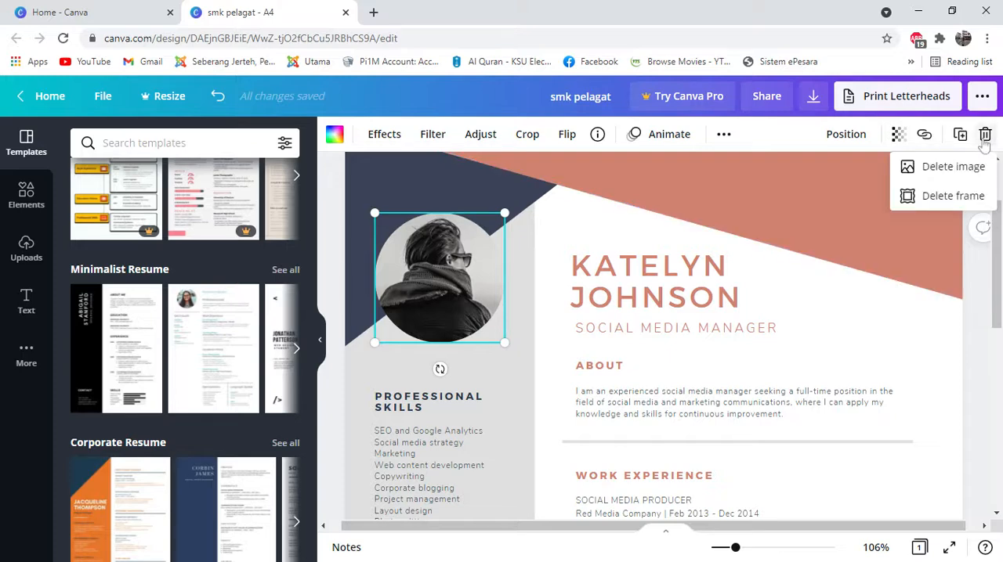
click(938, 168)
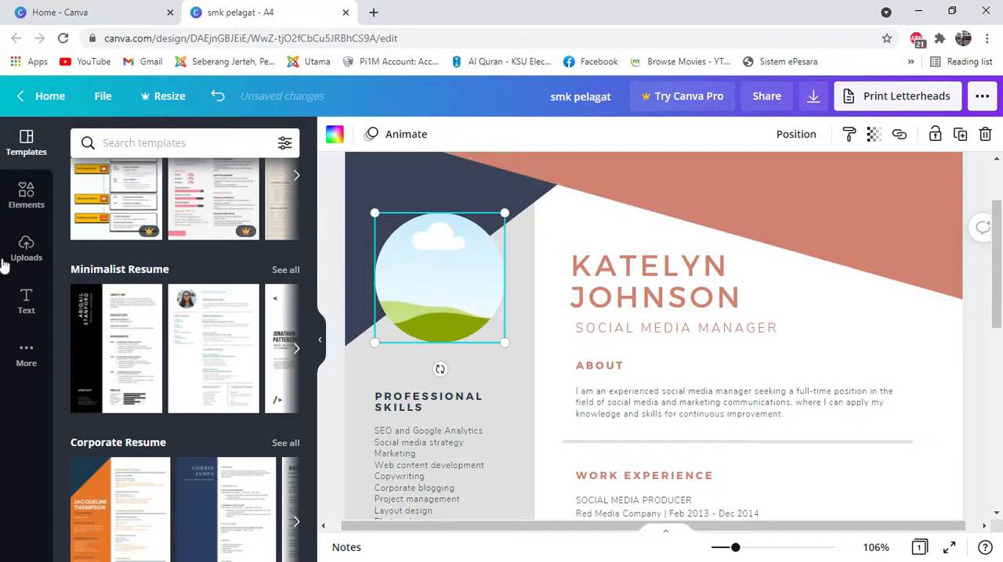
Step: Look through the media upload sources and the previously uploaded images for a profile photo, dismissing the Background Remover promotion
click(27, 249)
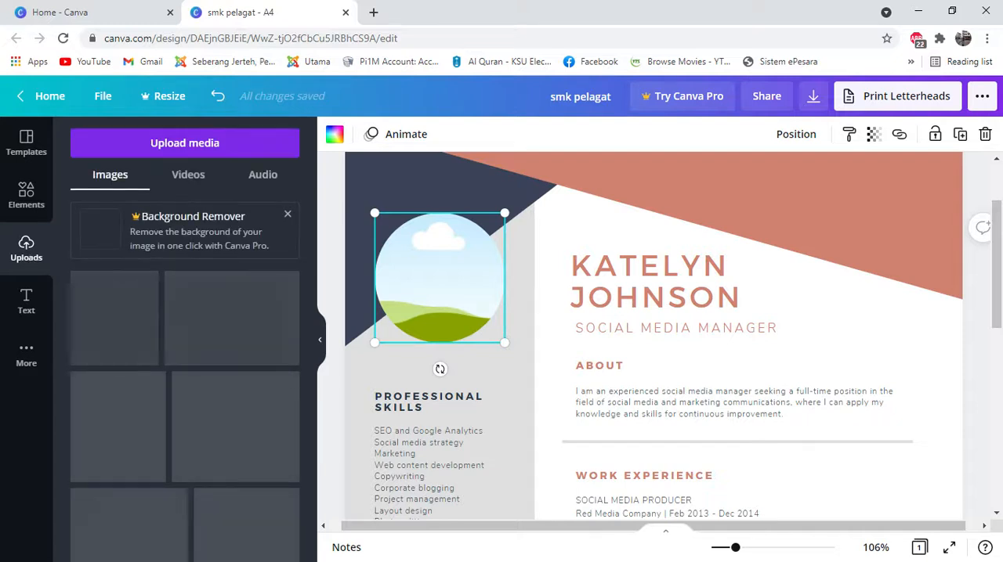
click(180, 146)
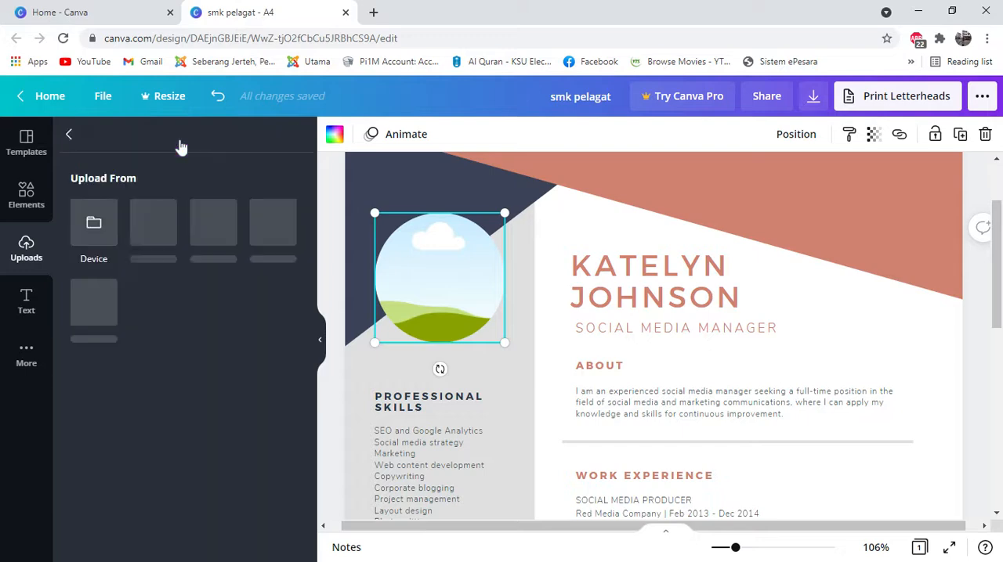
click(91, 240)
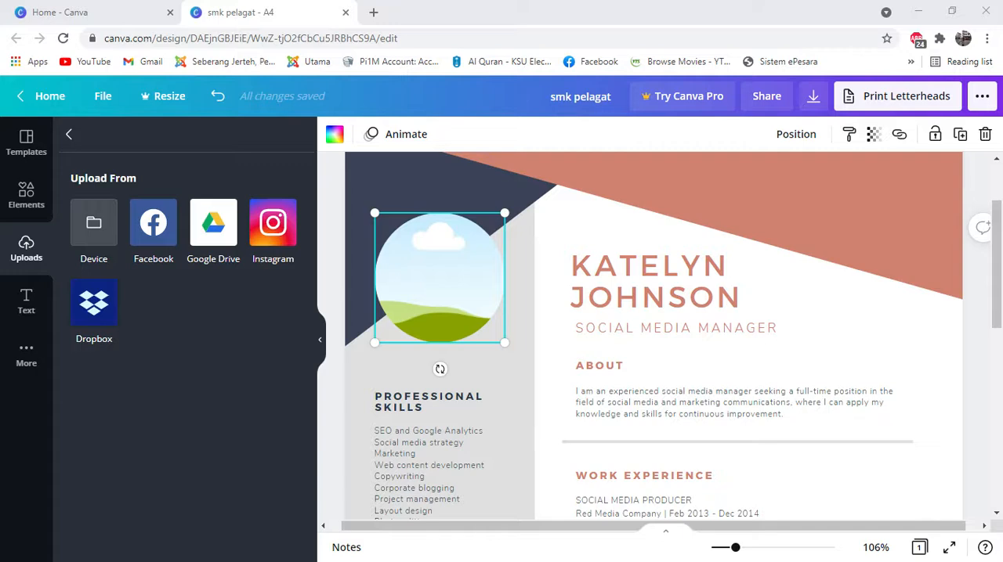
click(358, 324)
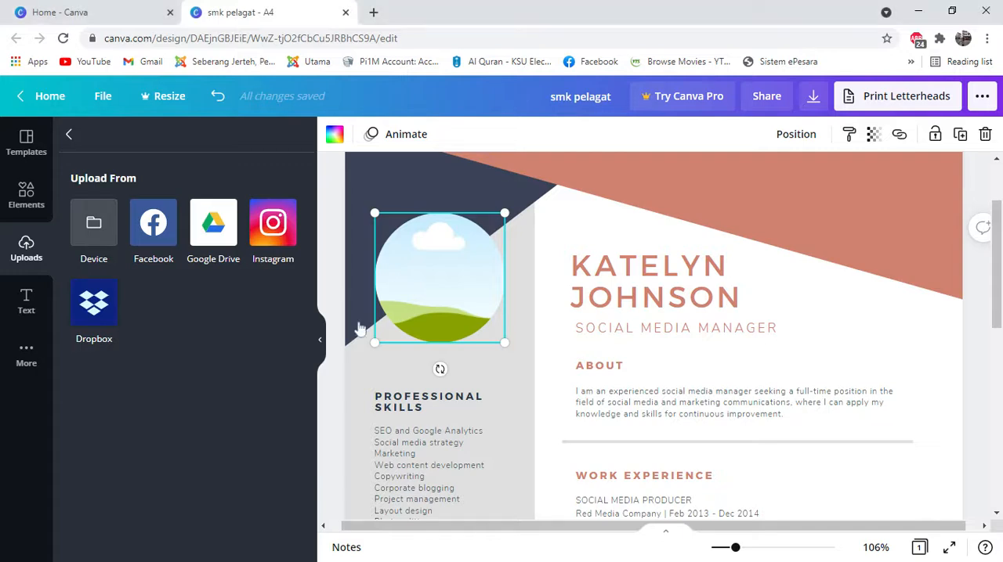
click(70, 136)
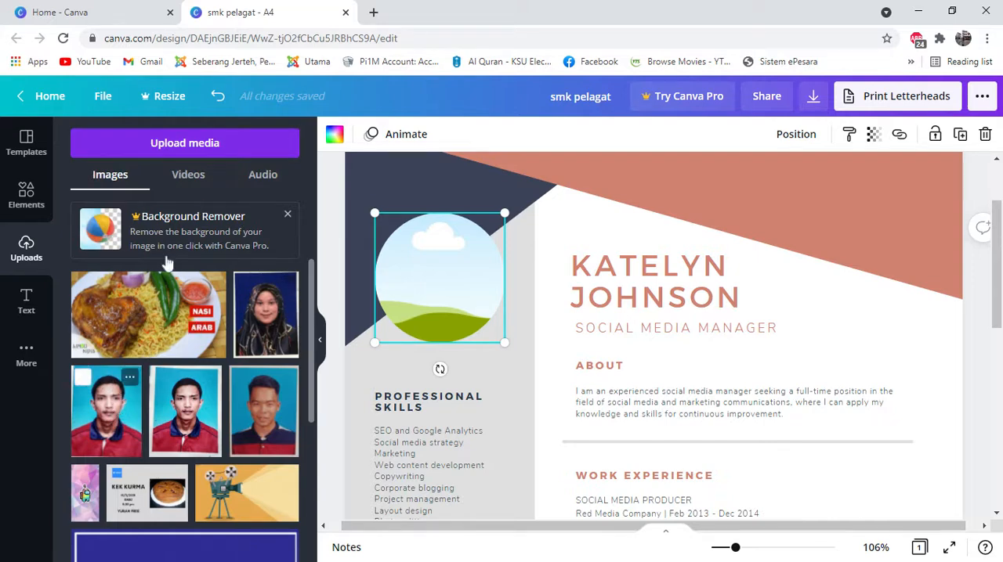
scroll(168, 264, down, 3)
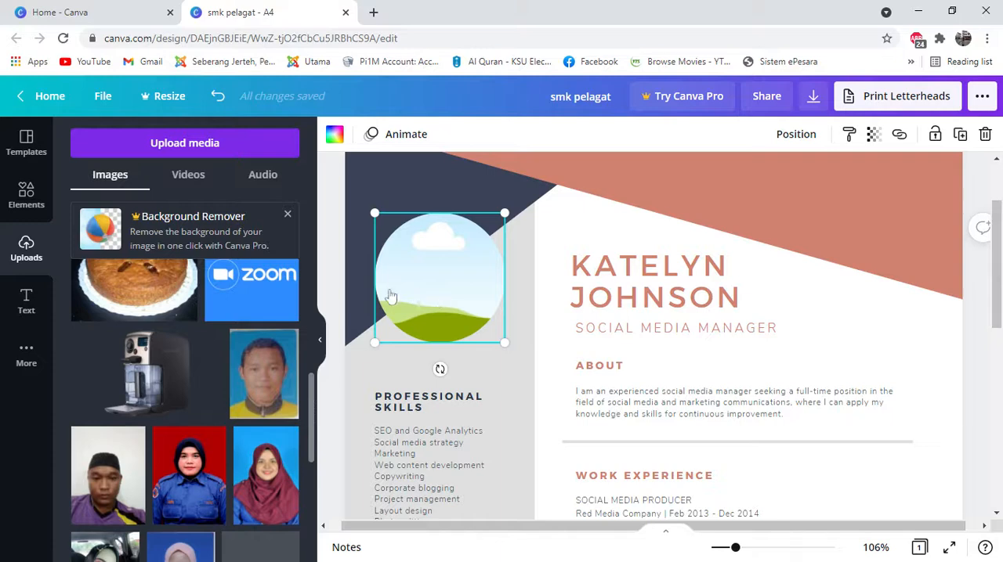
scroll(230, 356, down, 2)
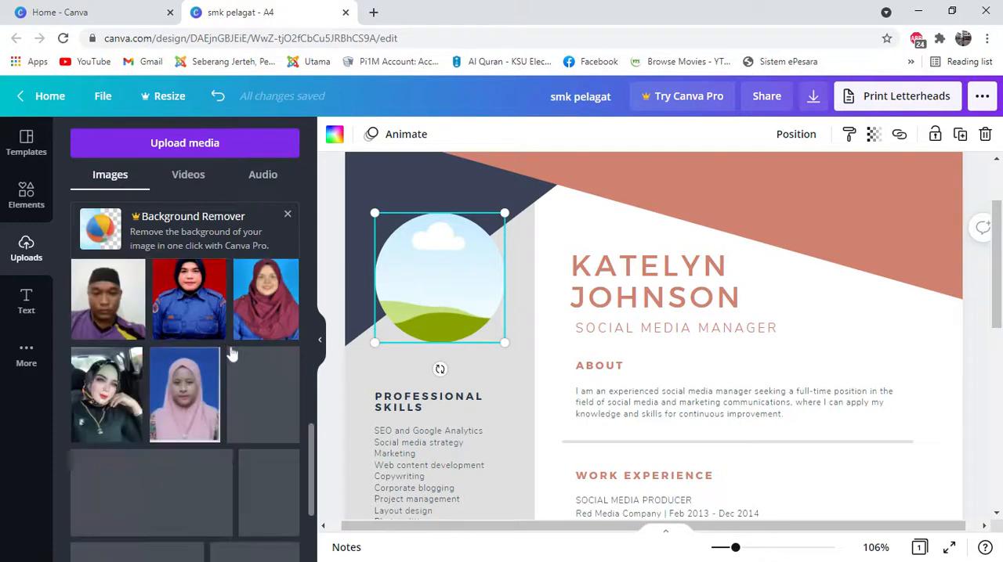
scroll(232, 347, up, 5)
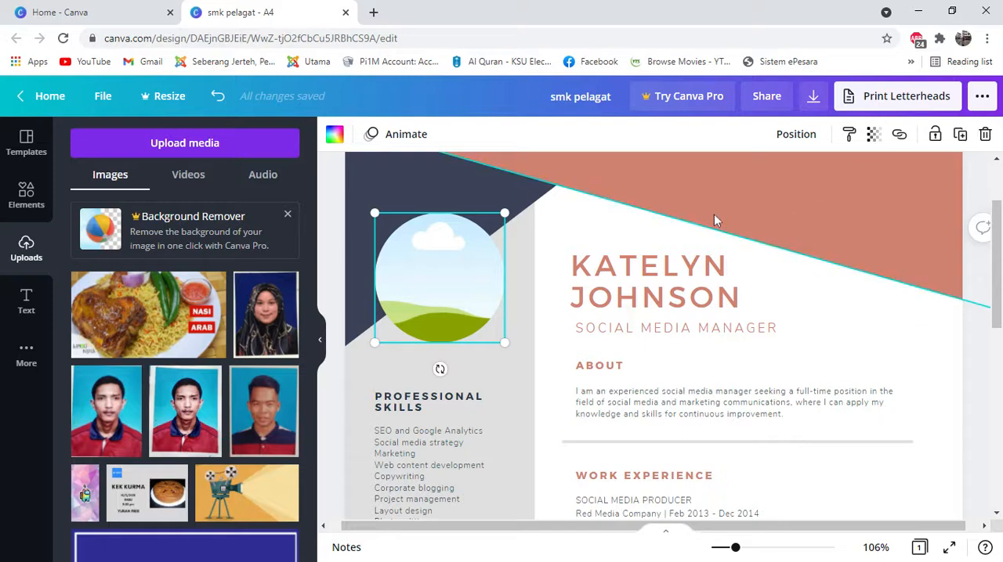
click(287, 217)
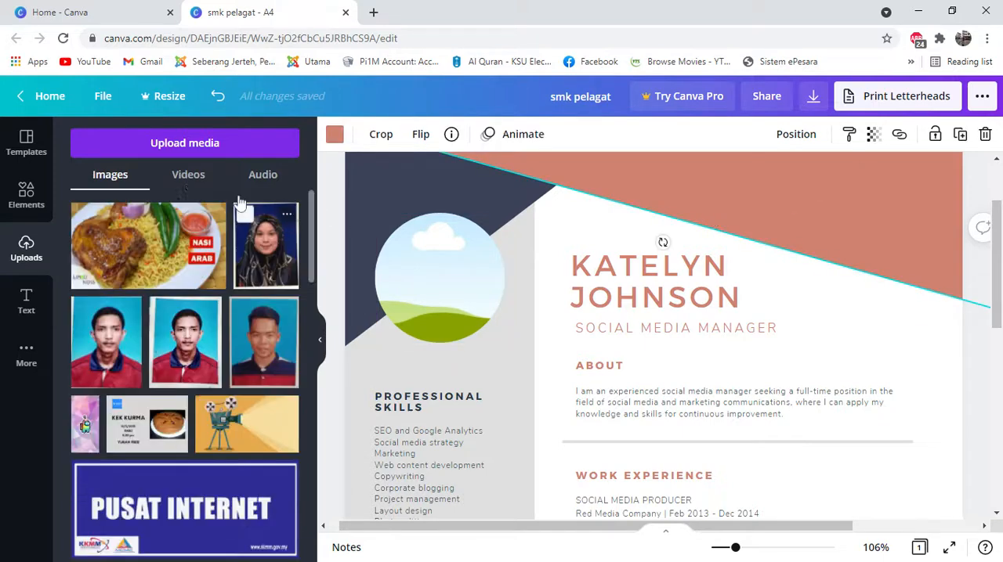
click(21, 146)
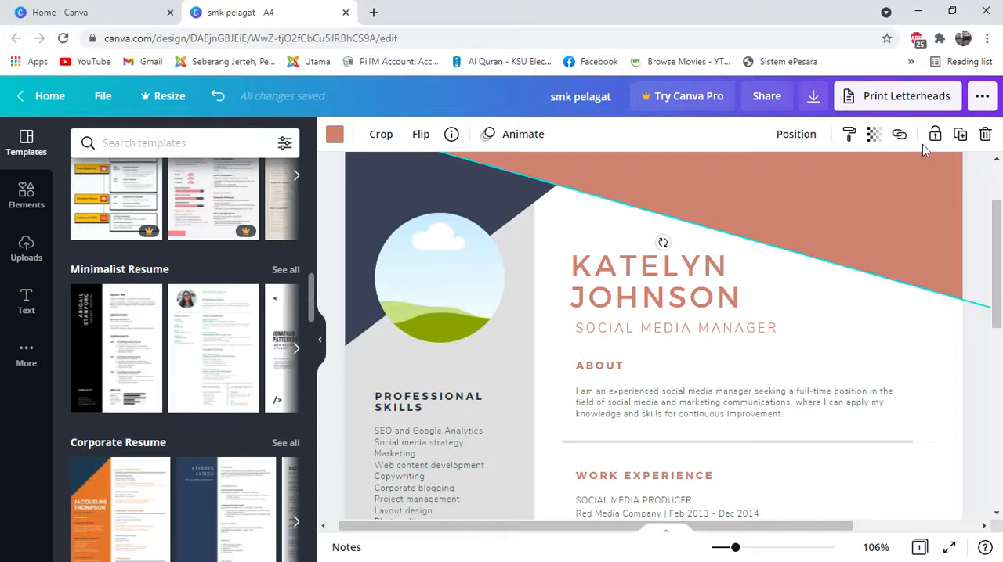
Step: Download the resume design with PDF Print as the file type
click(814, 98)
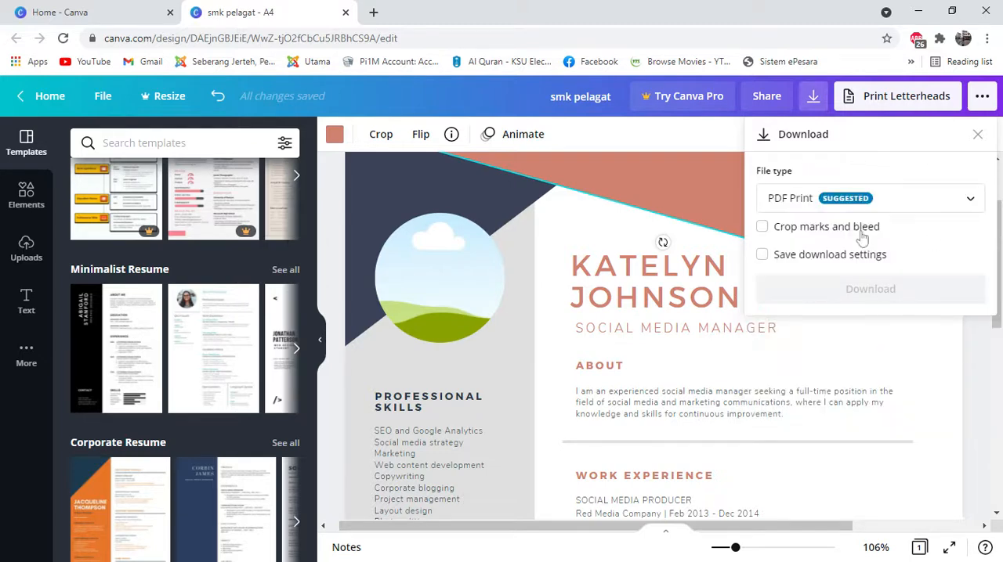
click(852, 201)
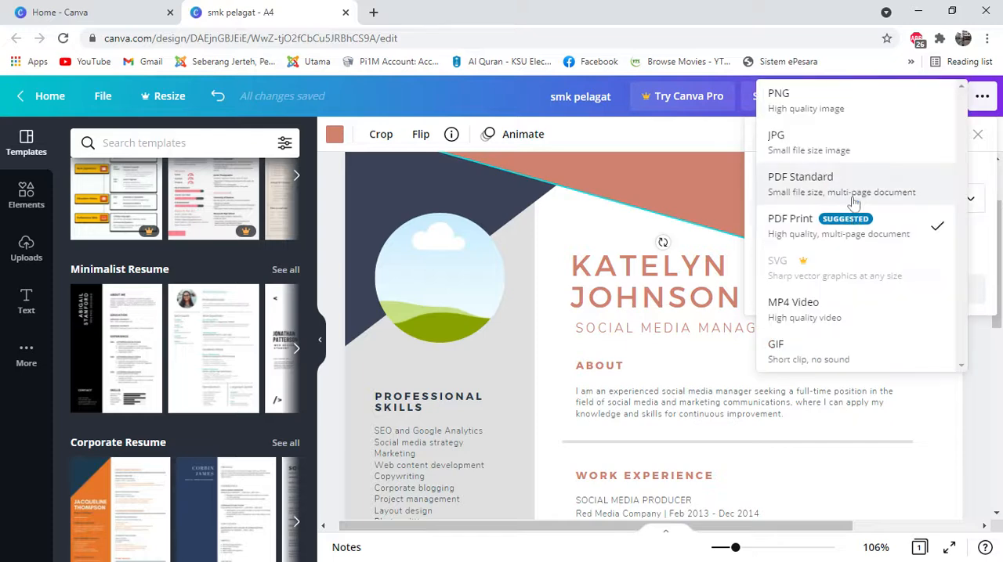
click(854, 202)
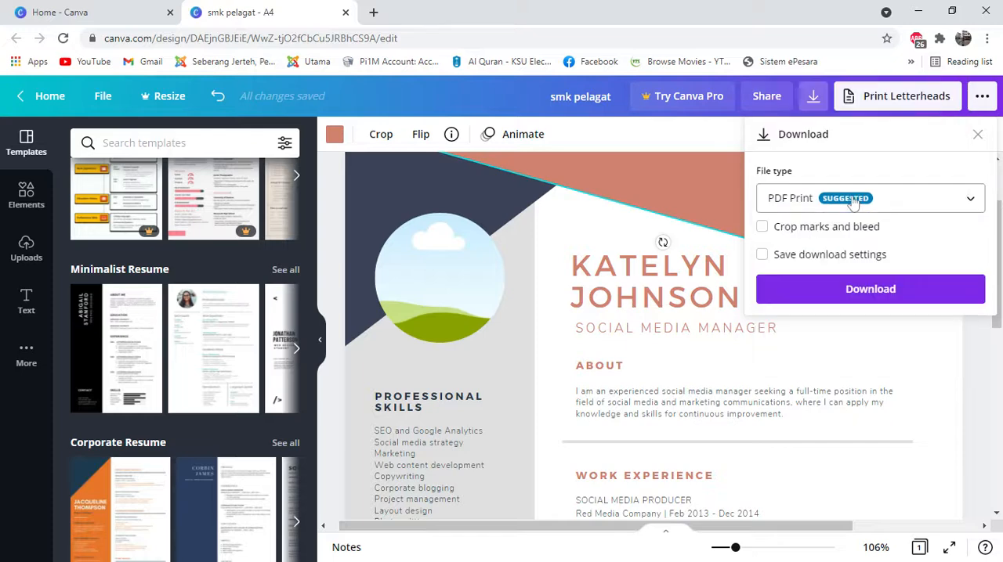
click(887, 292)
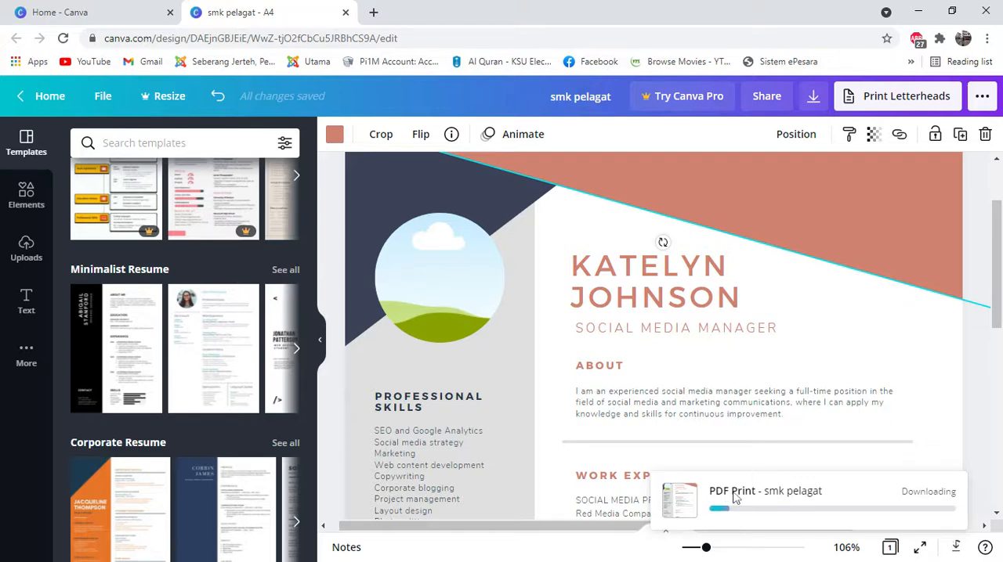
mouse_move(735, 498)
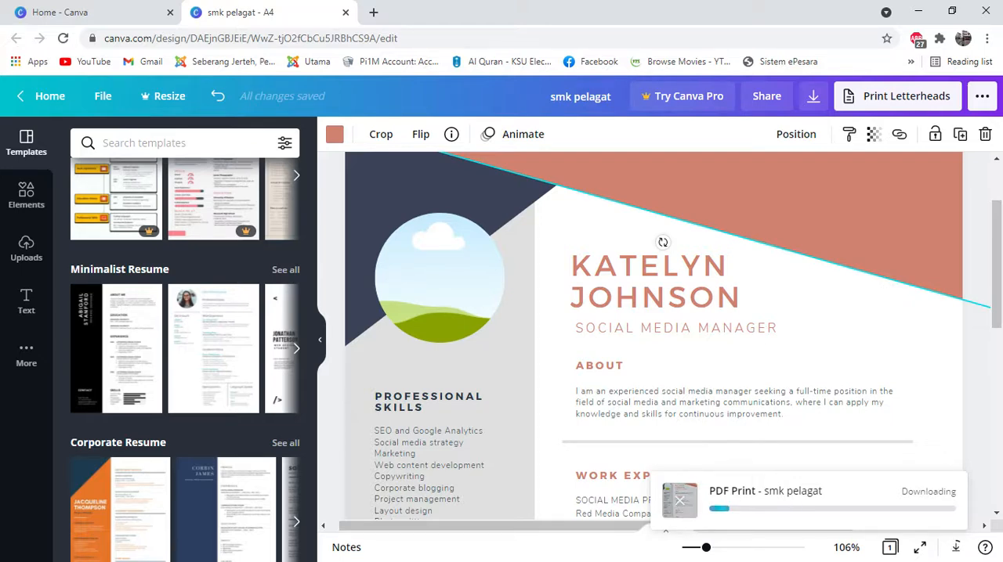